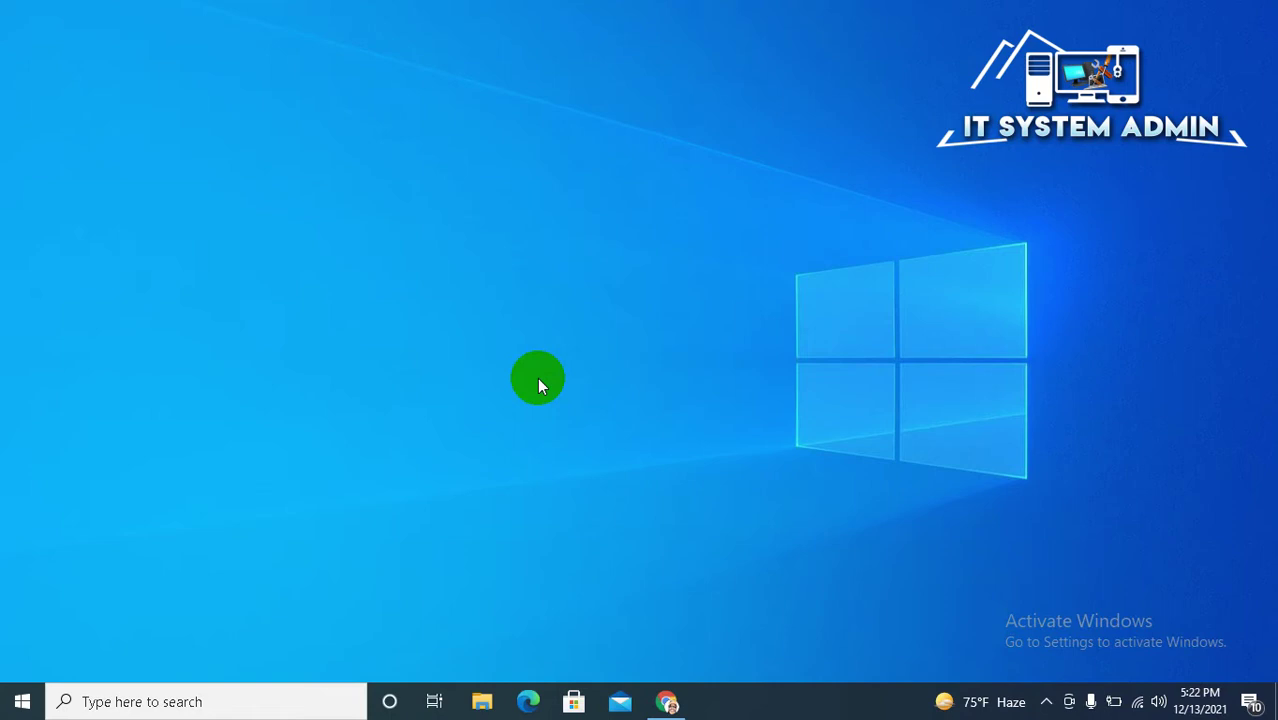
Search Windows for Registry Editor and run it as administrator
click(147, 703)
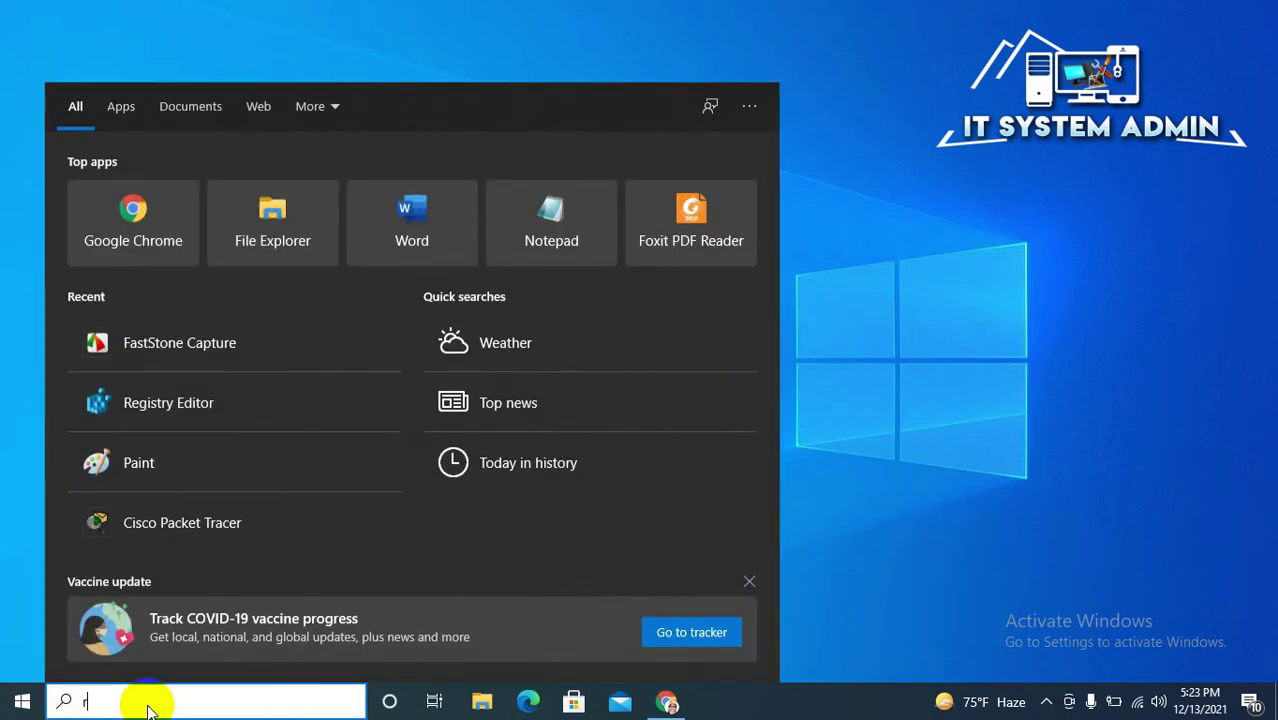
text(reg)
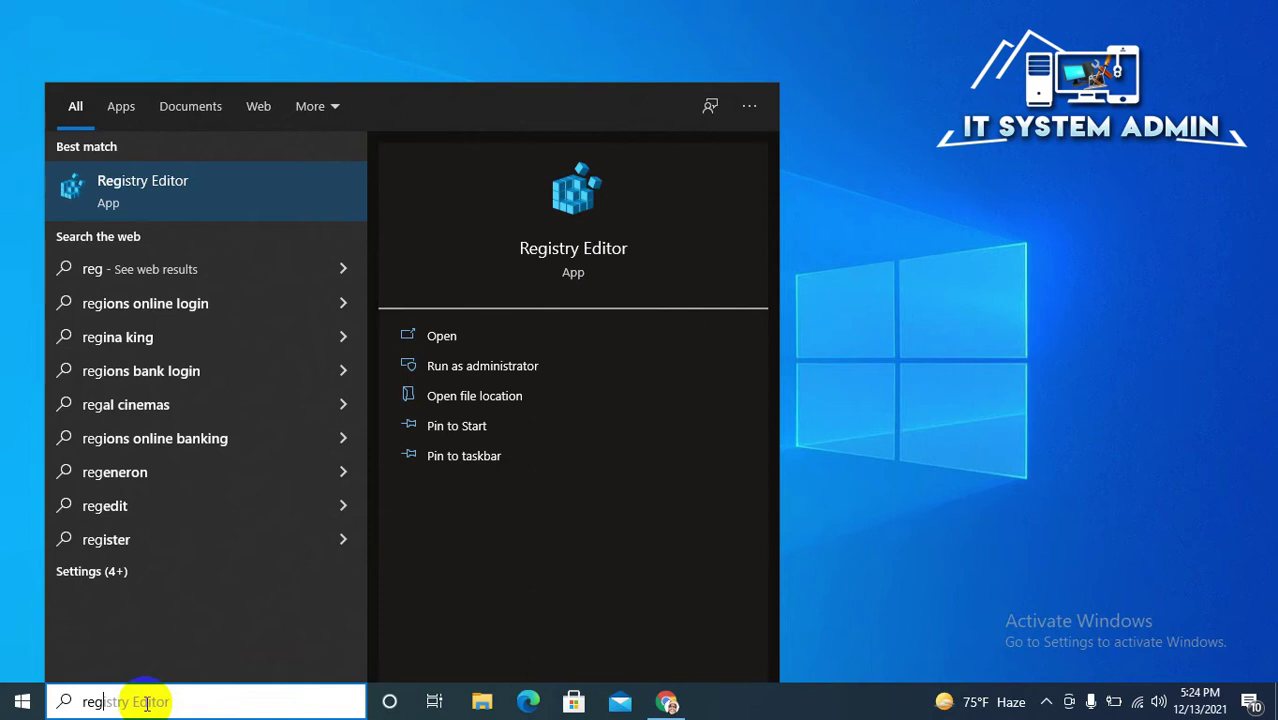
right_click(172, 184)
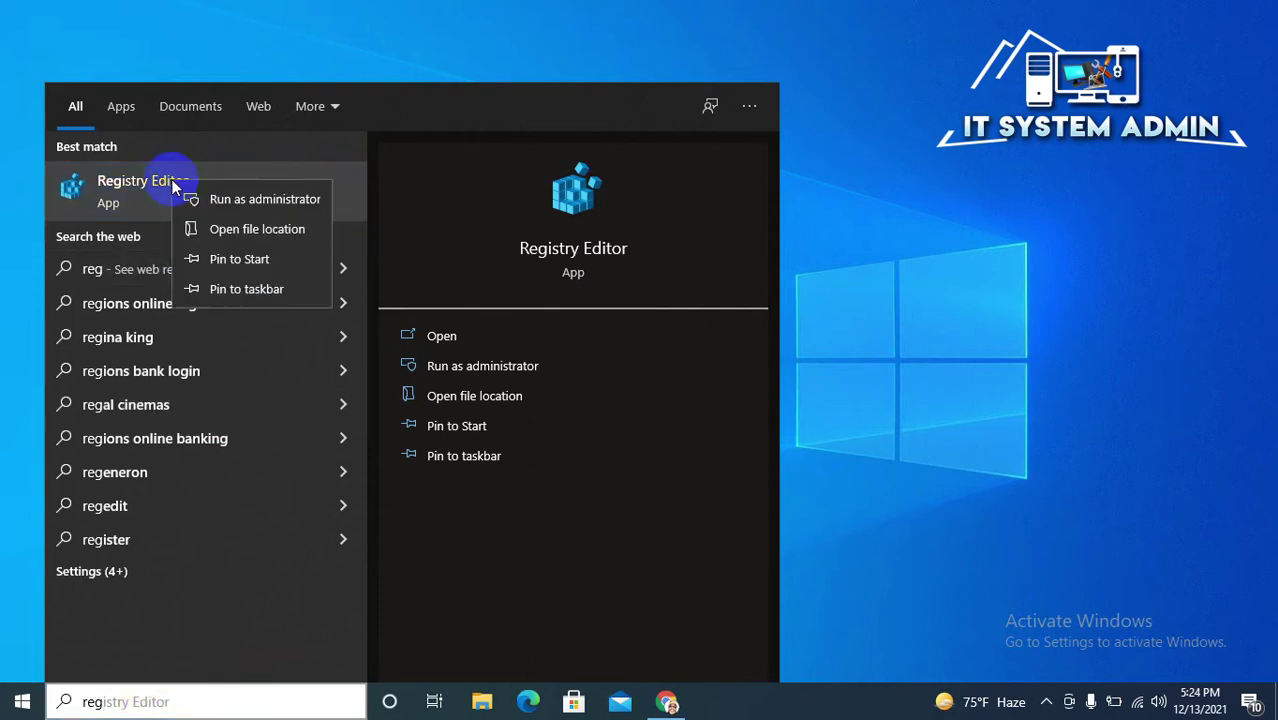
click(255, 199)
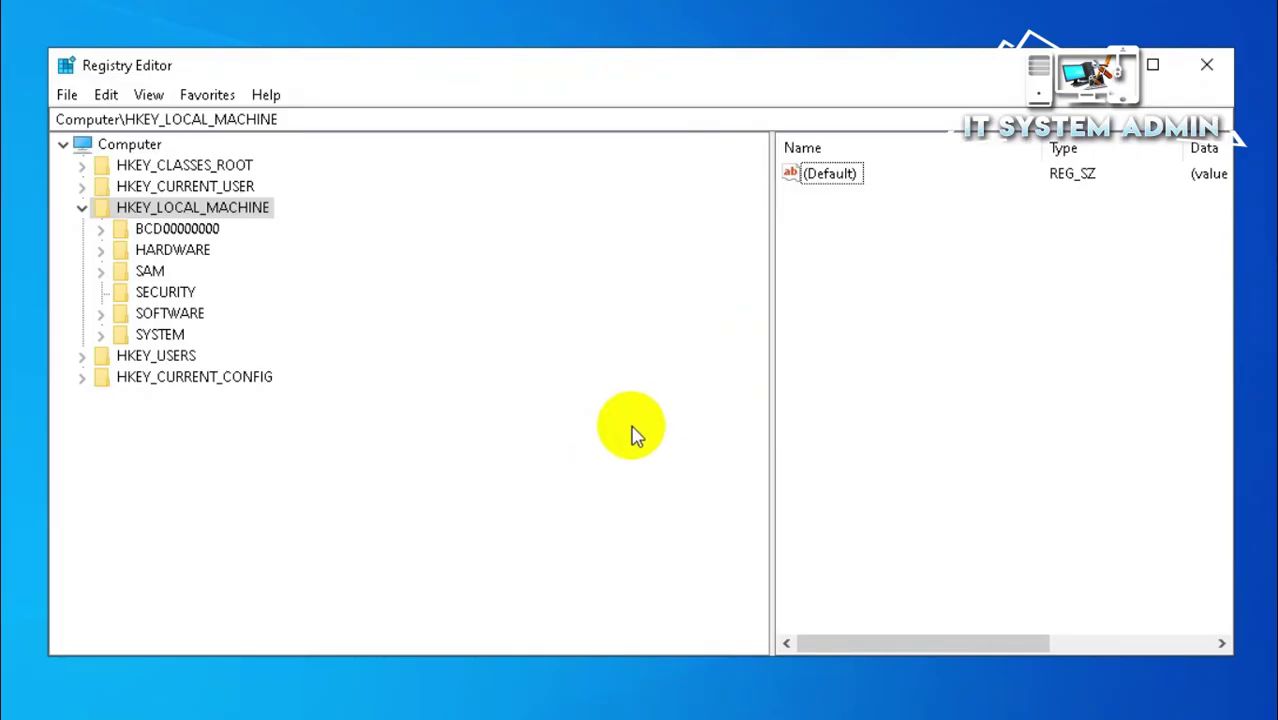
Collapse HKEY_LOCAL_MACHINE and view the registry export options for that branch without saving a file
click(82, 207)
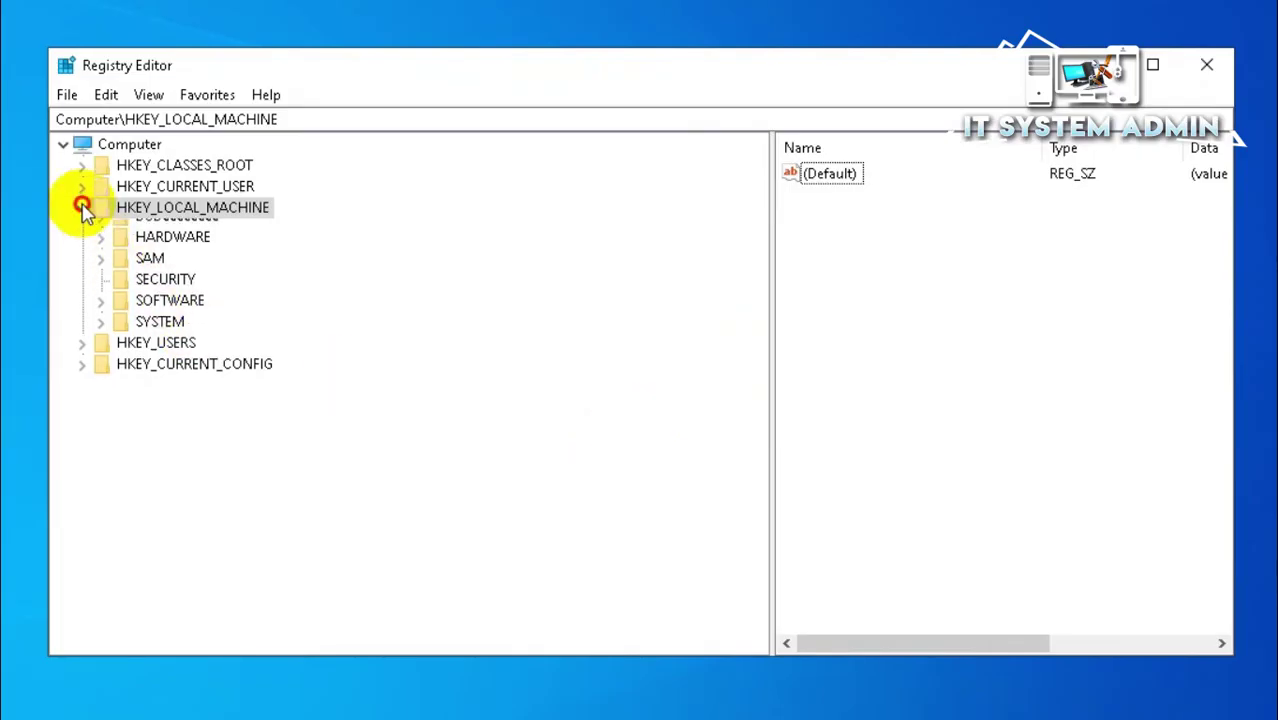
click(388, 208)
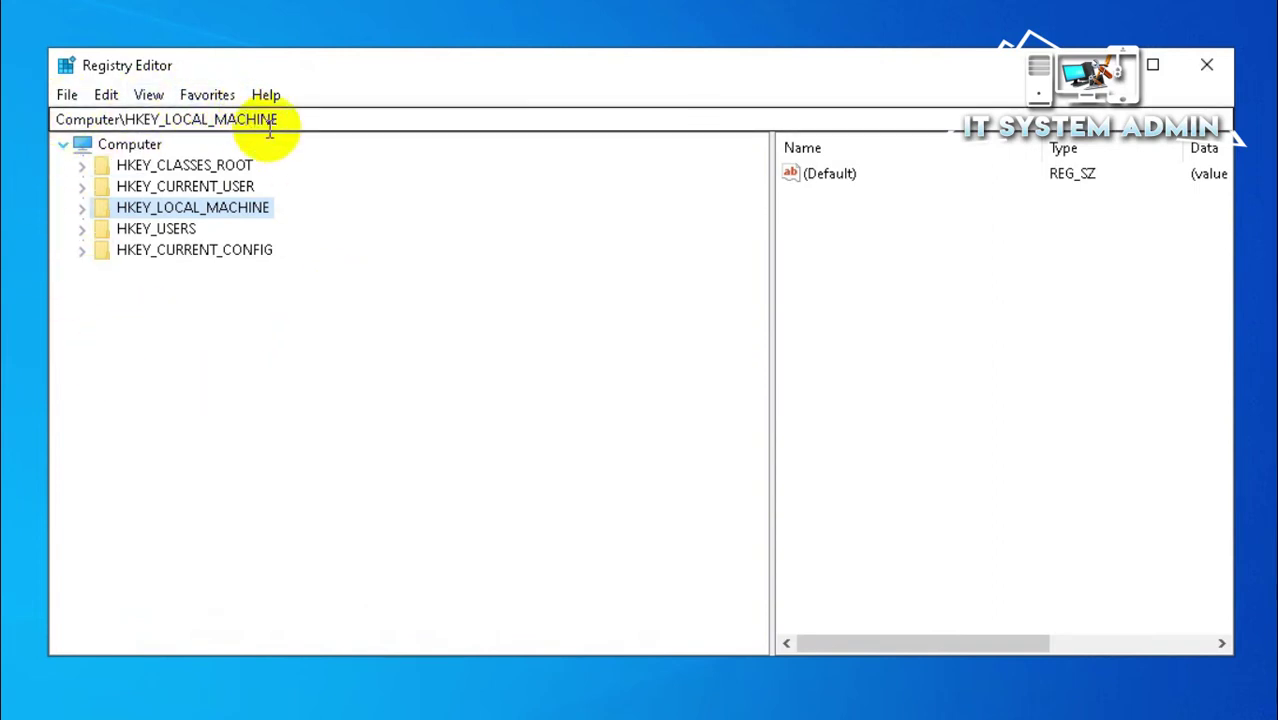
click(67, 96)
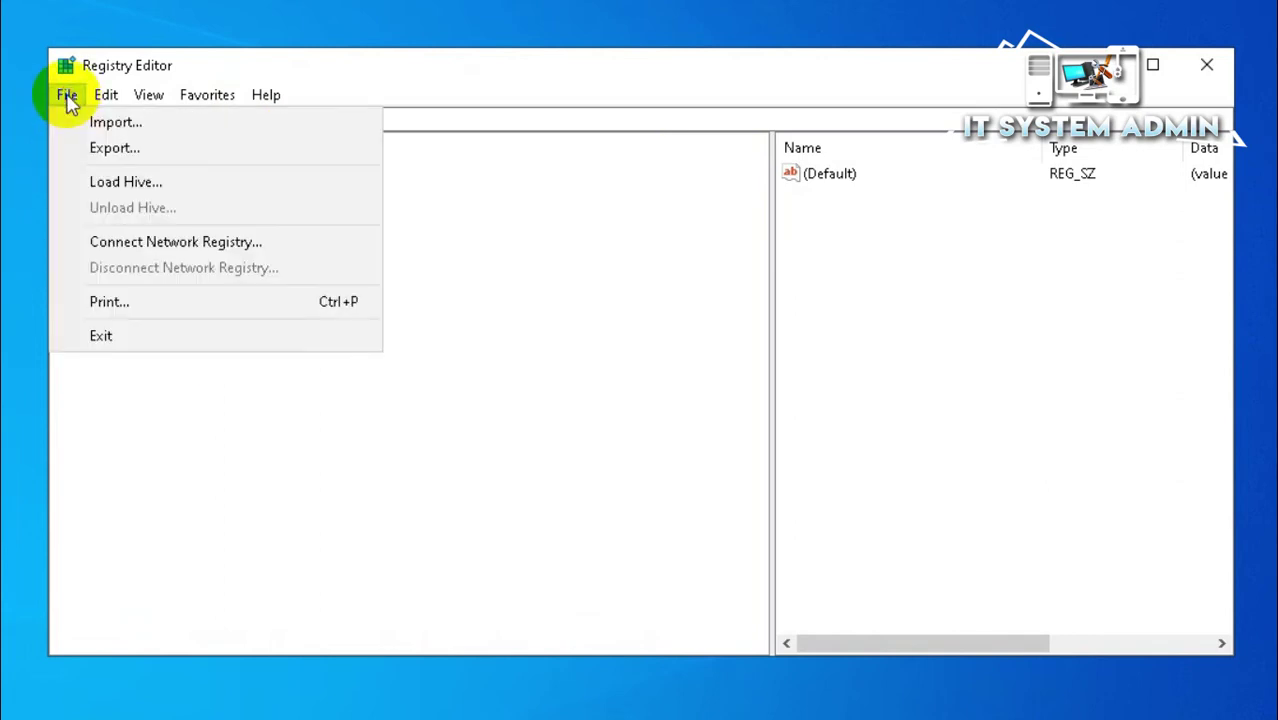
click(114, 148)
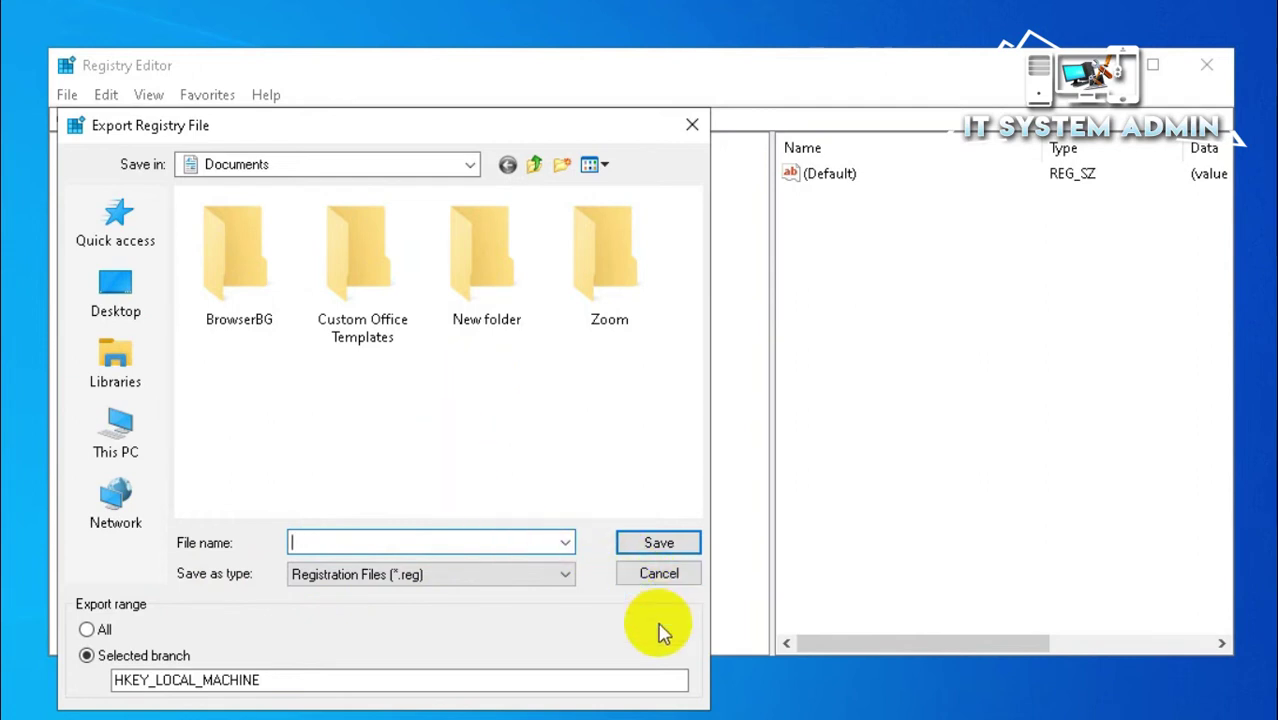
click(660, 578)
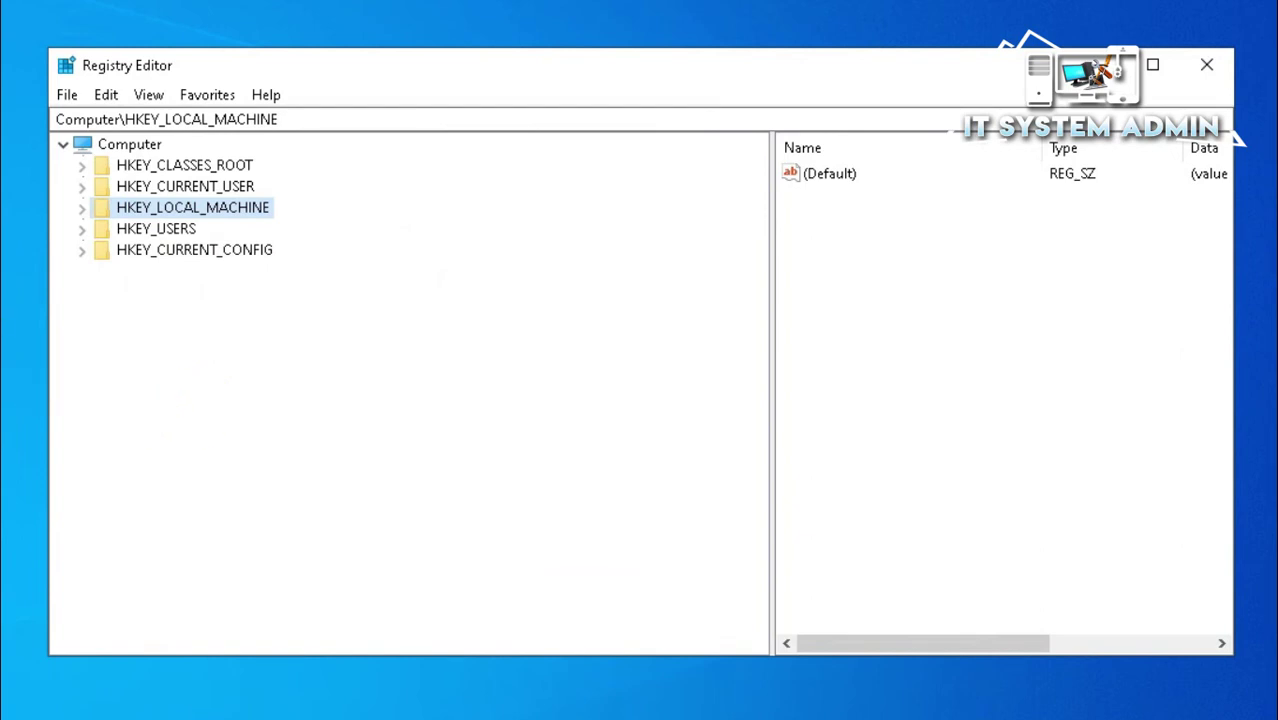
View the registry import dialog and dismiss it without opening a file
click(66, 97)
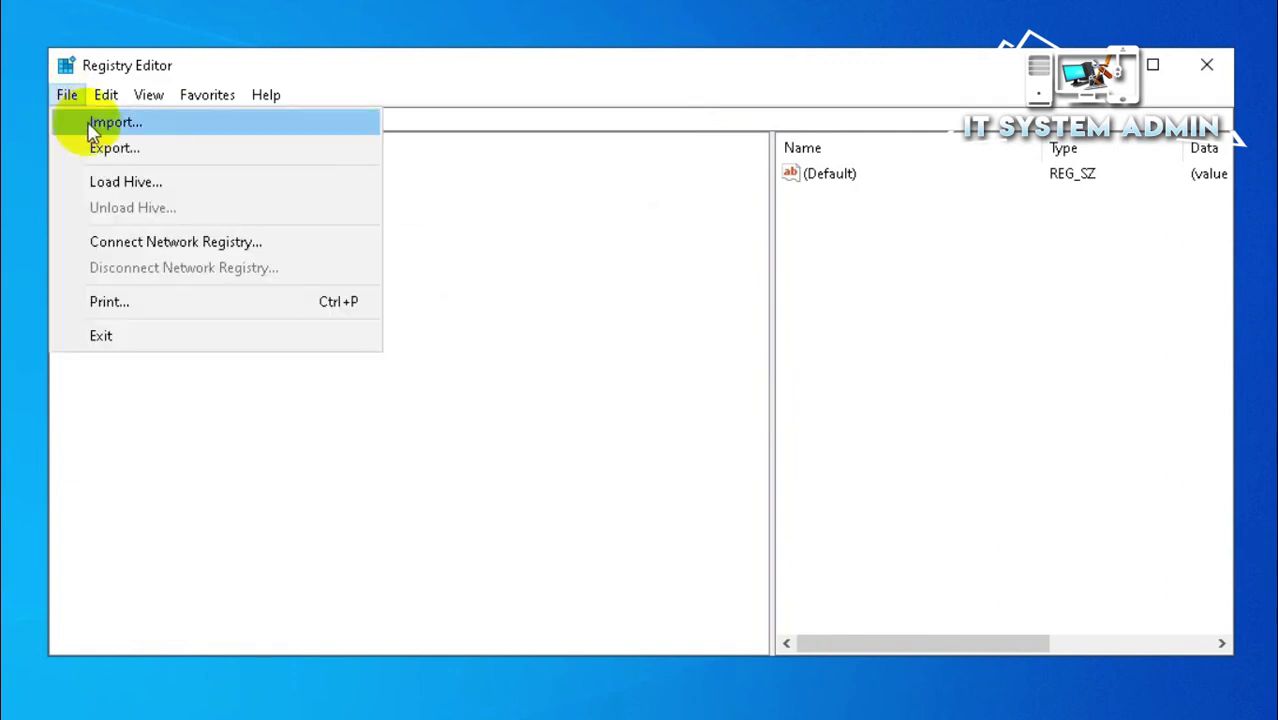
click(170, 130)
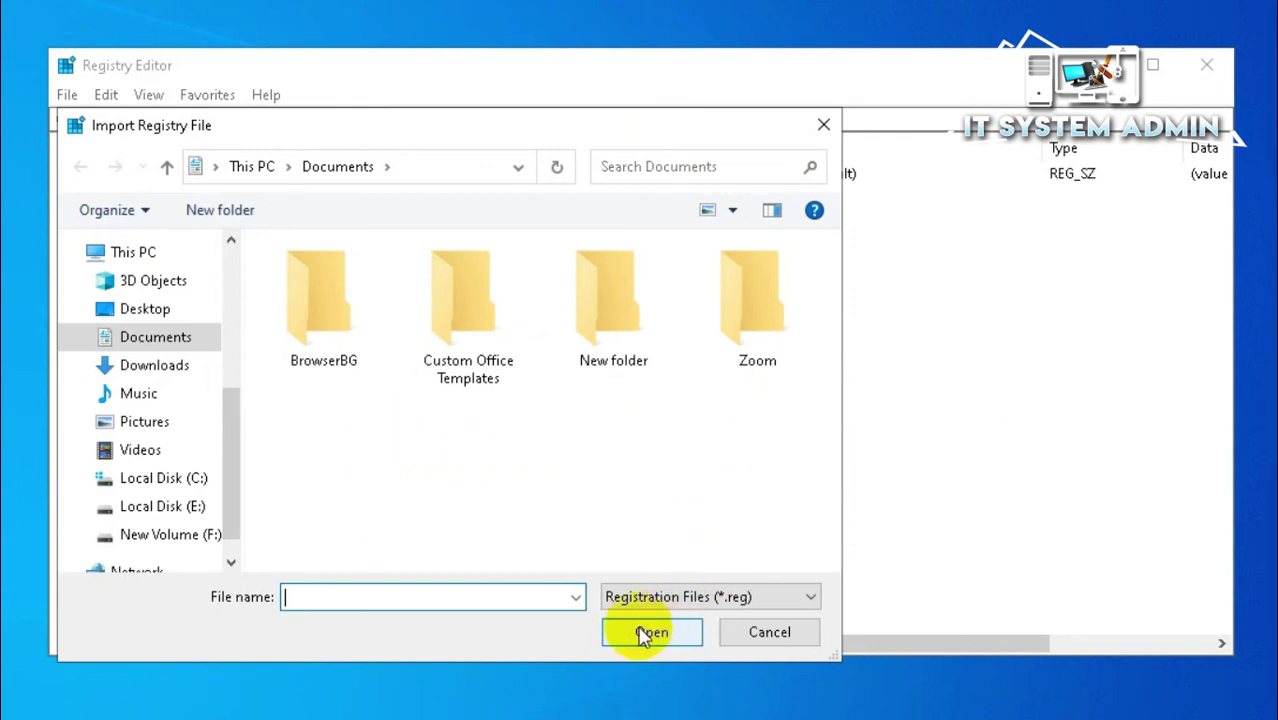
click(769, 636)
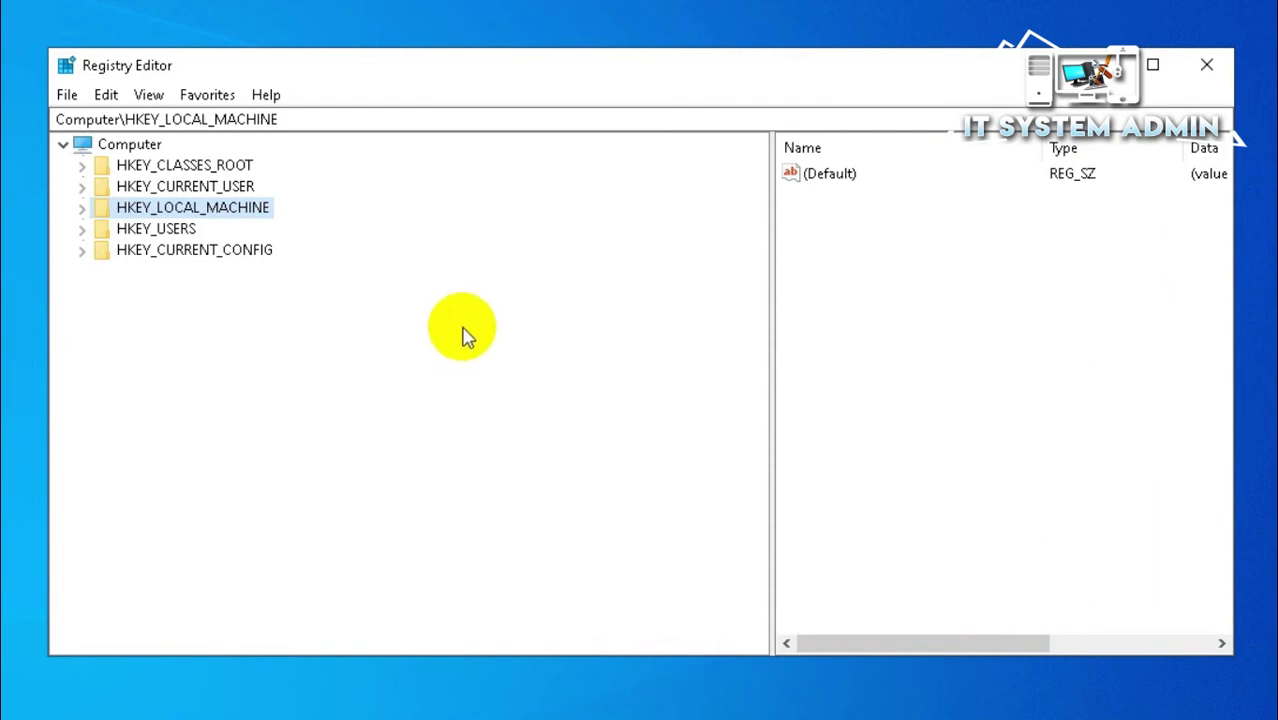
Go to the key HKEY_LOCAL_MACHINE\SOFTWARE\Policies\Microsoft\Windows Defender and widen the area listing its values
click(82, 208)
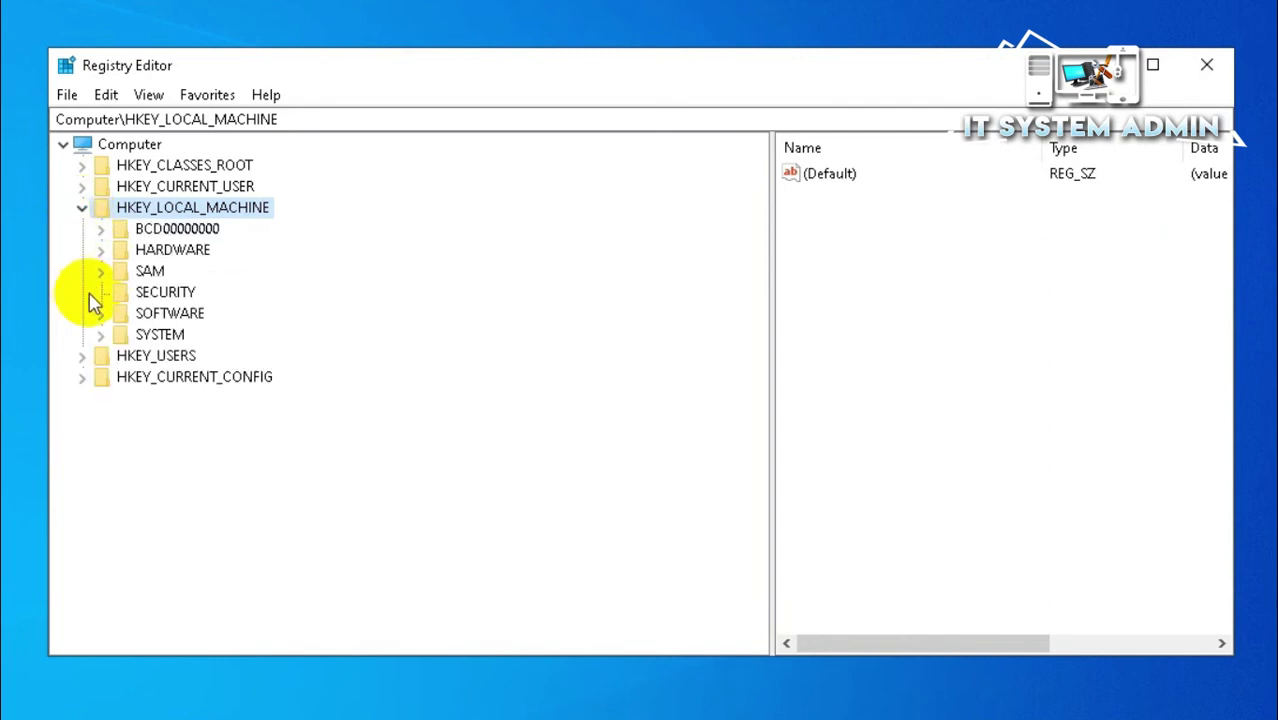
click(150, 316)
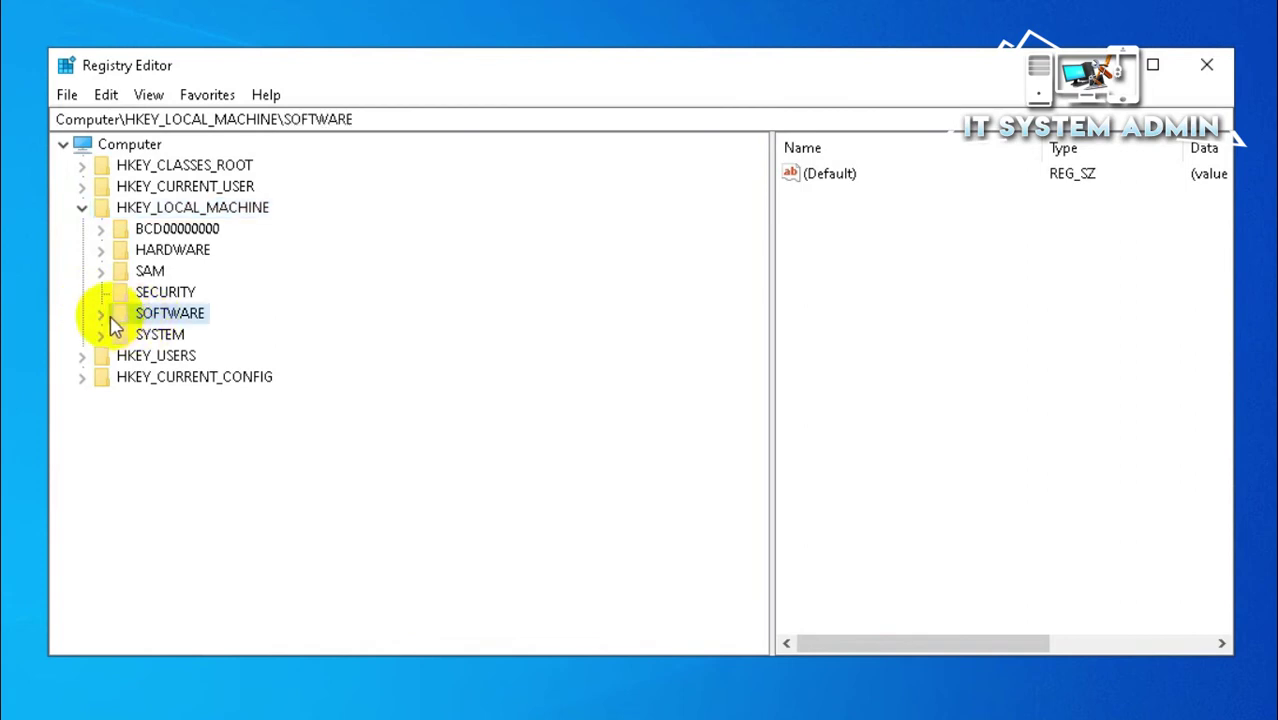
click(101, 316)
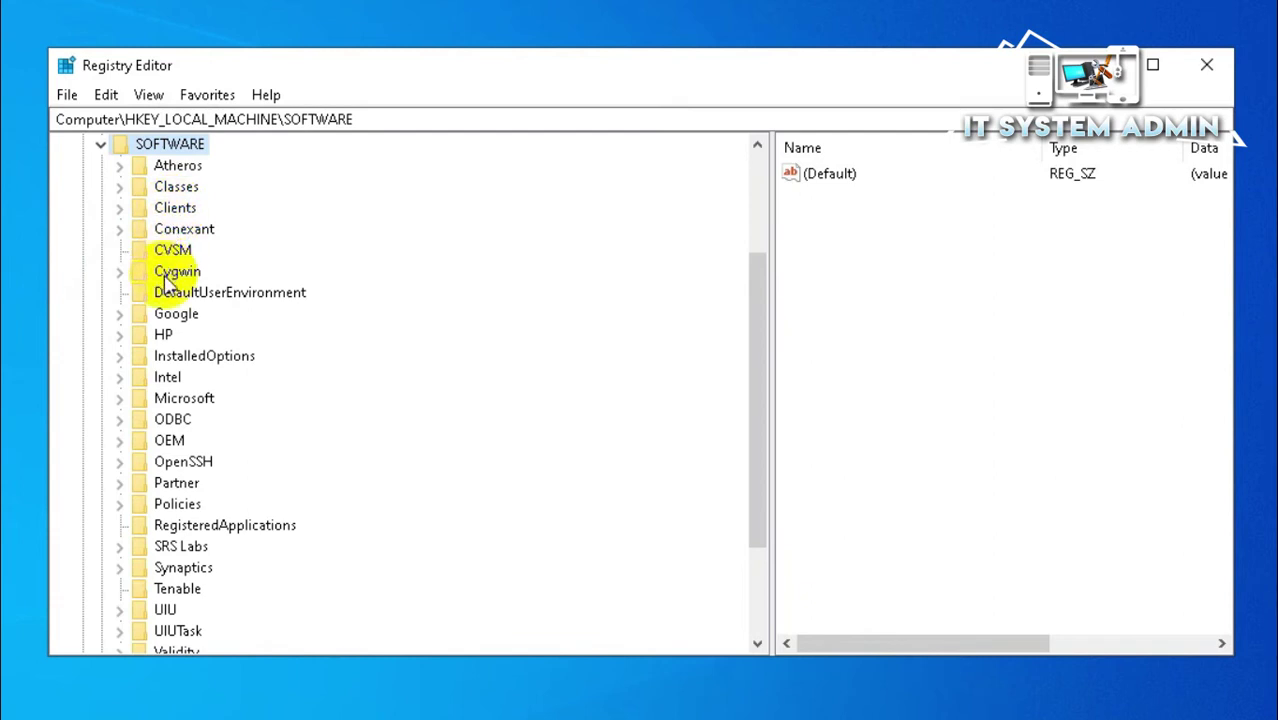
click(178, 505)
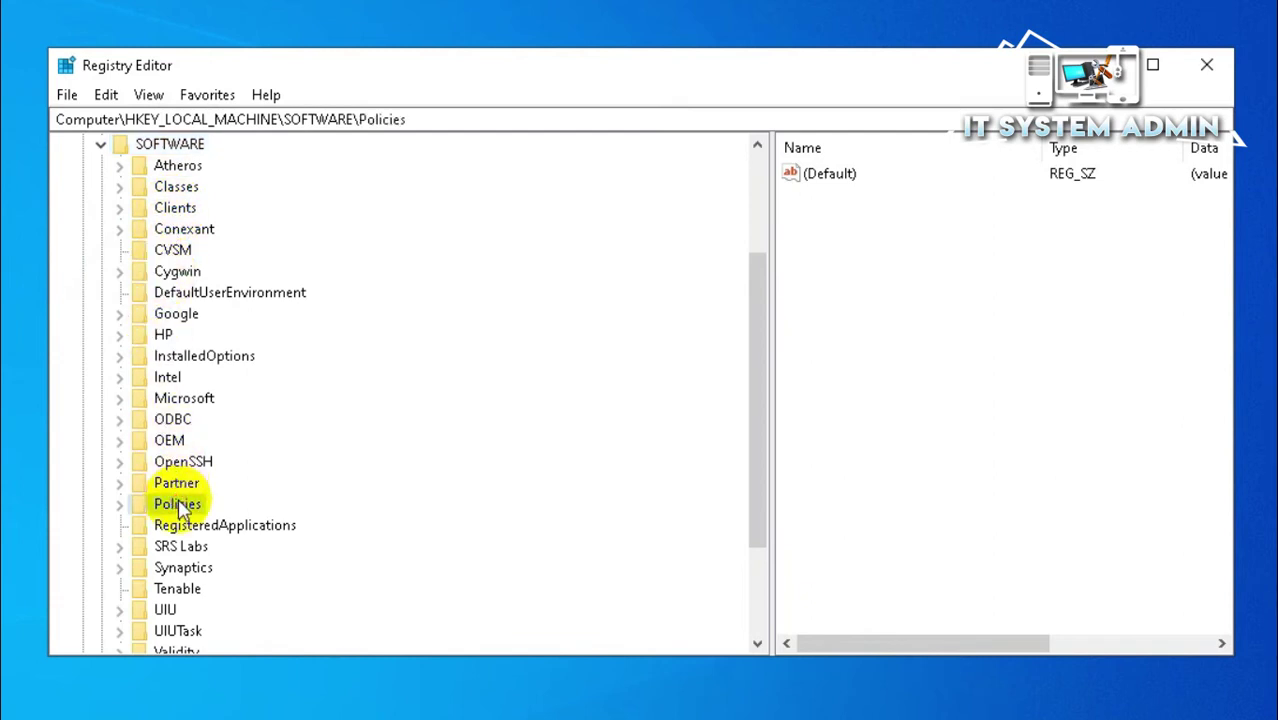
click(121, 507)
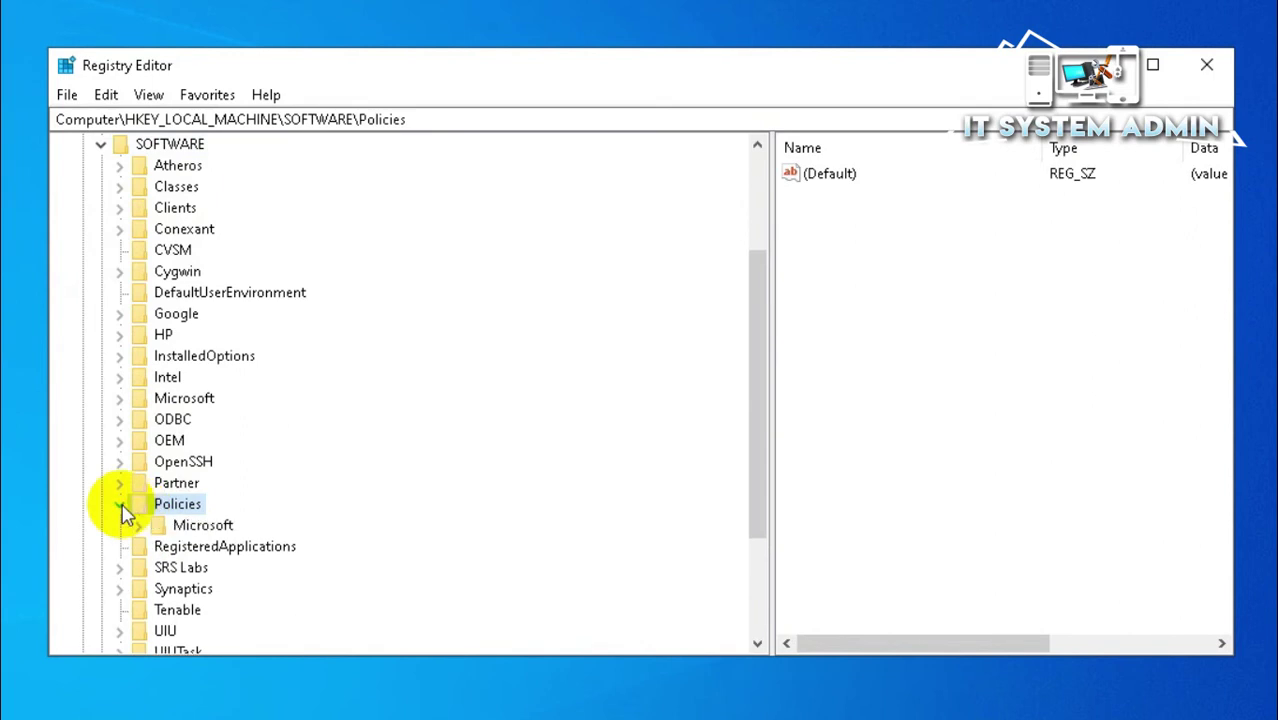
click(140, 530)
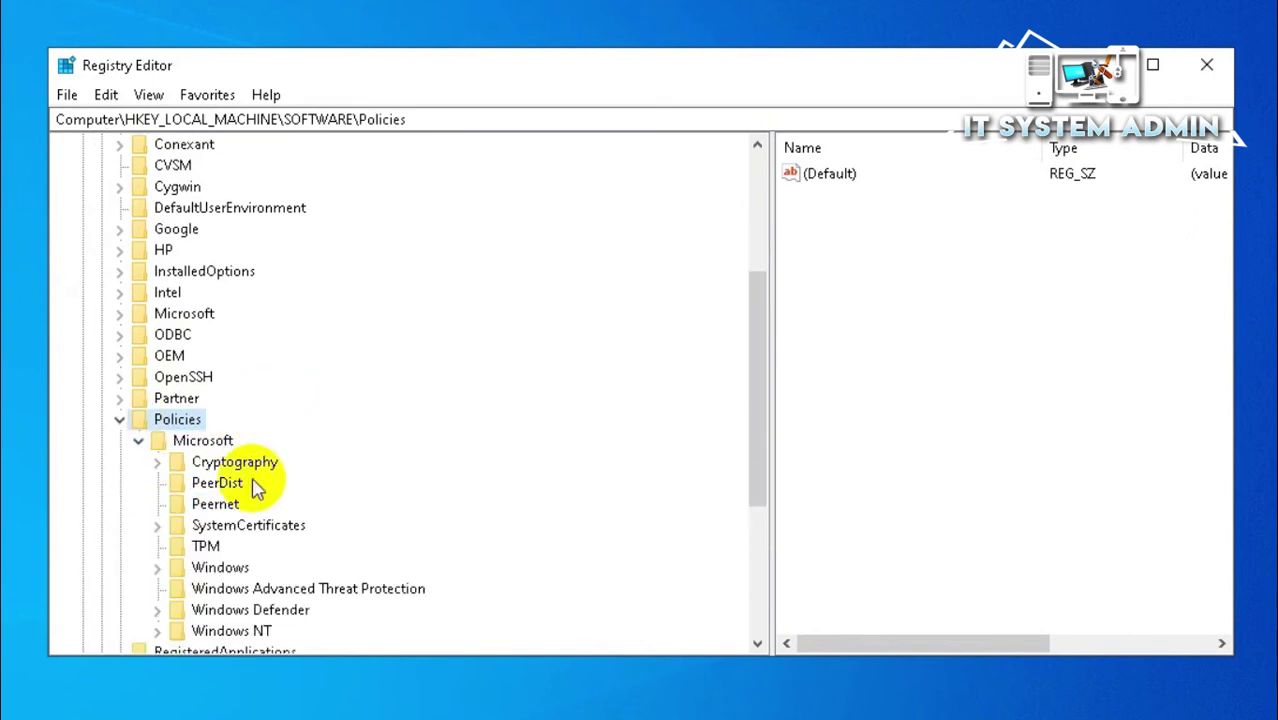
click(268, 611)
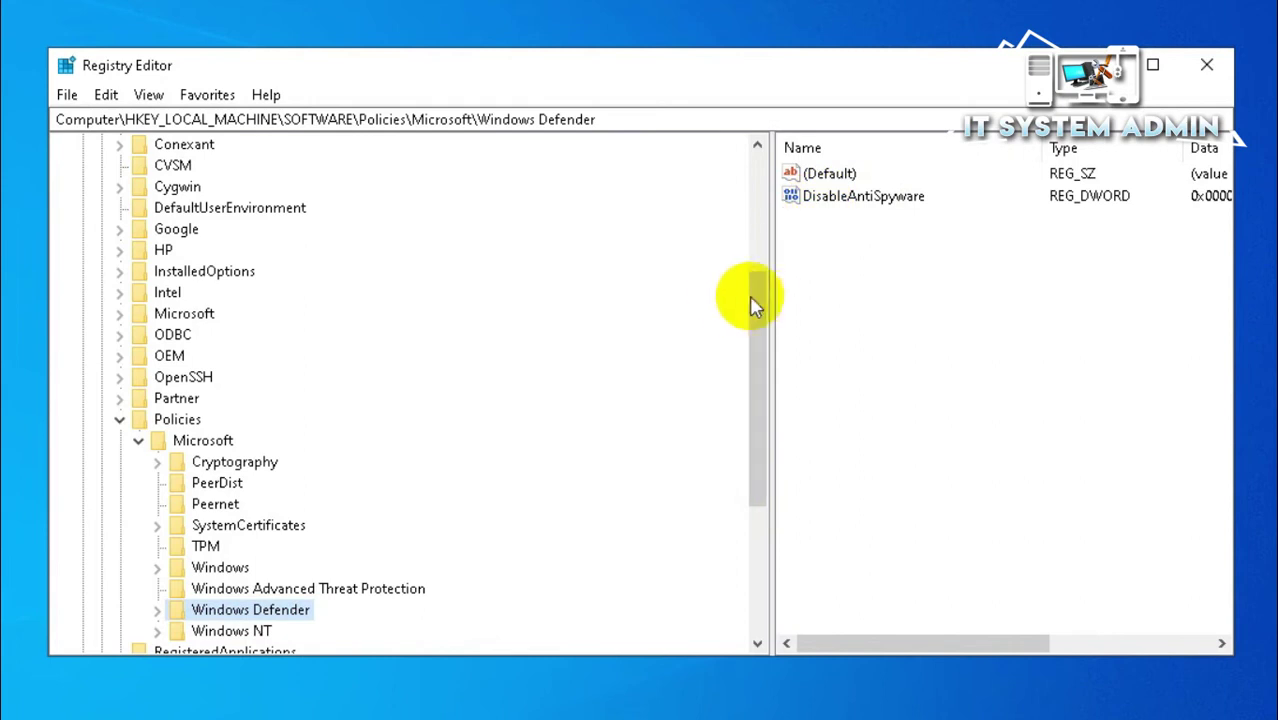
drag(769, 305, 769, 305)
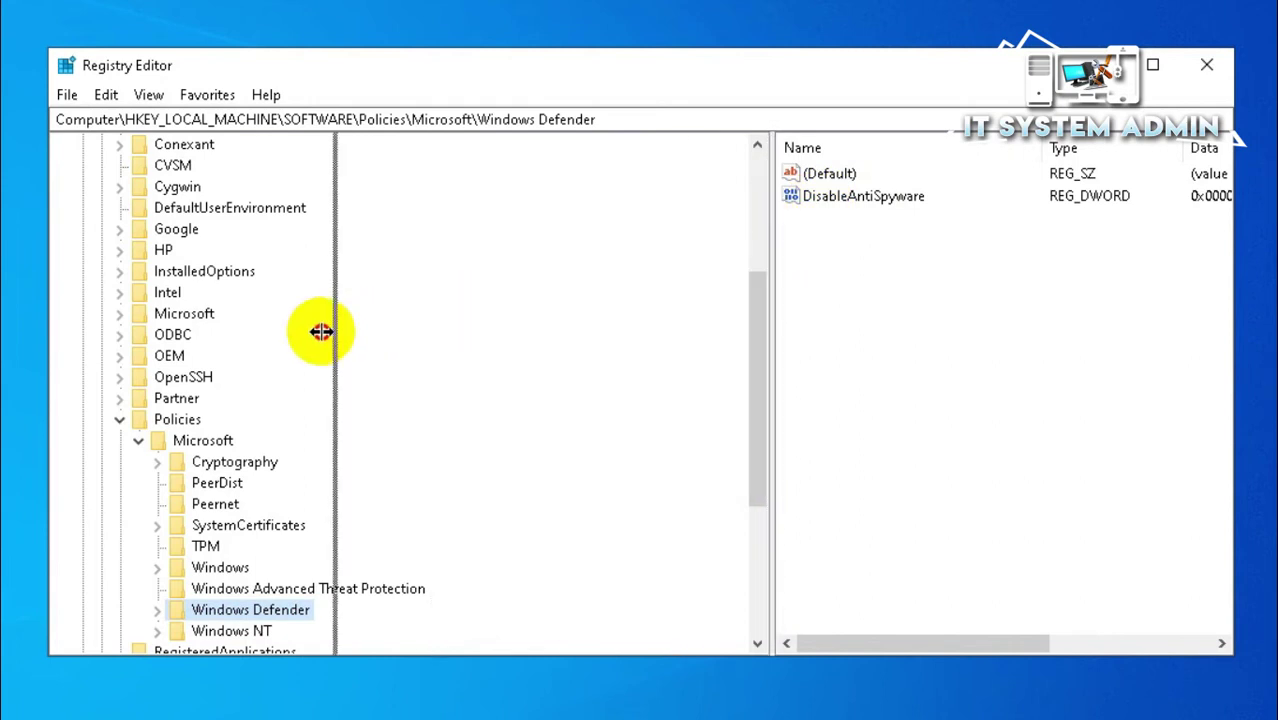
drag(320, 332, 391, 357)
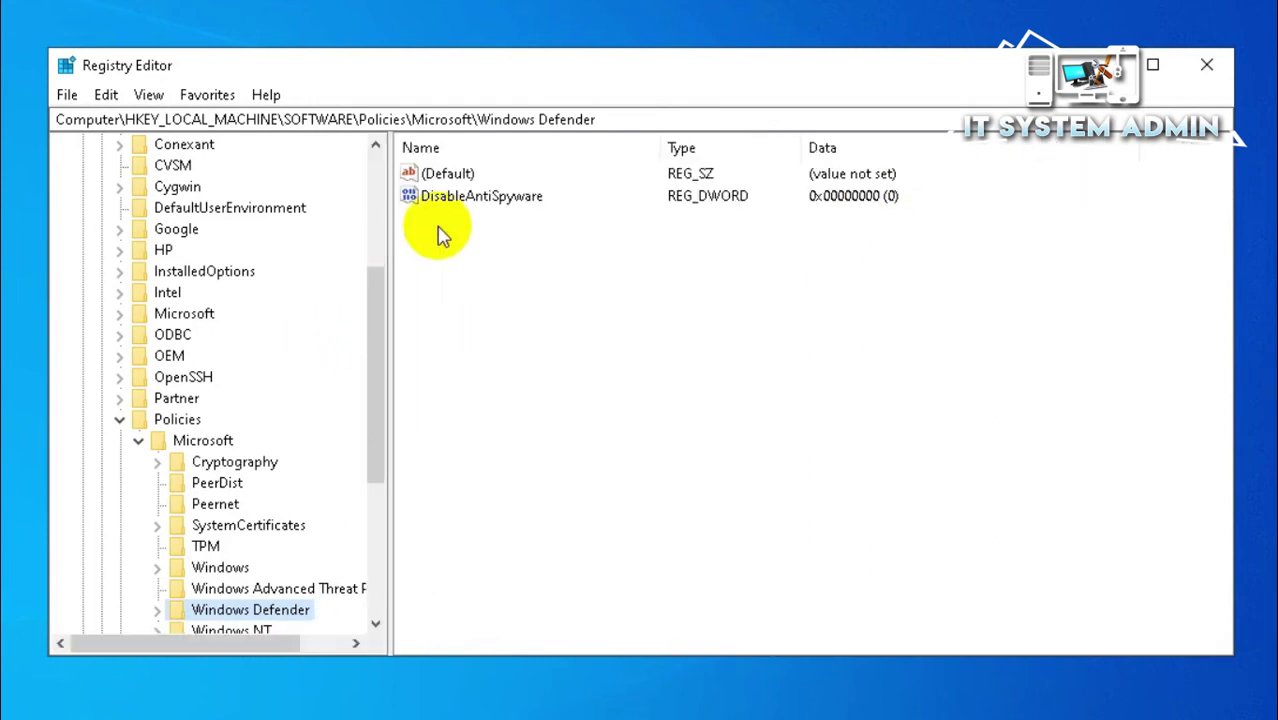
Delete the DisableAntiSpyware value from the Windows Defender key and close Registry Editor
click(527, 205)
key(F2)
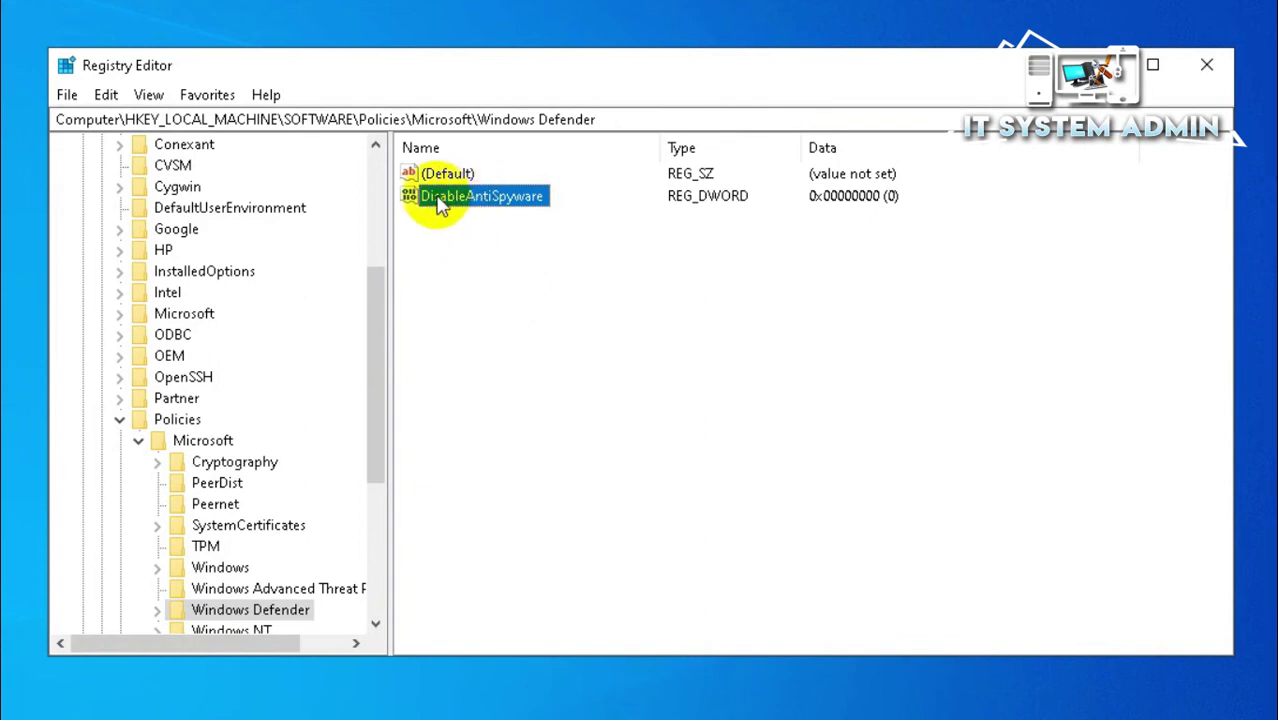
right_click(494, 206)
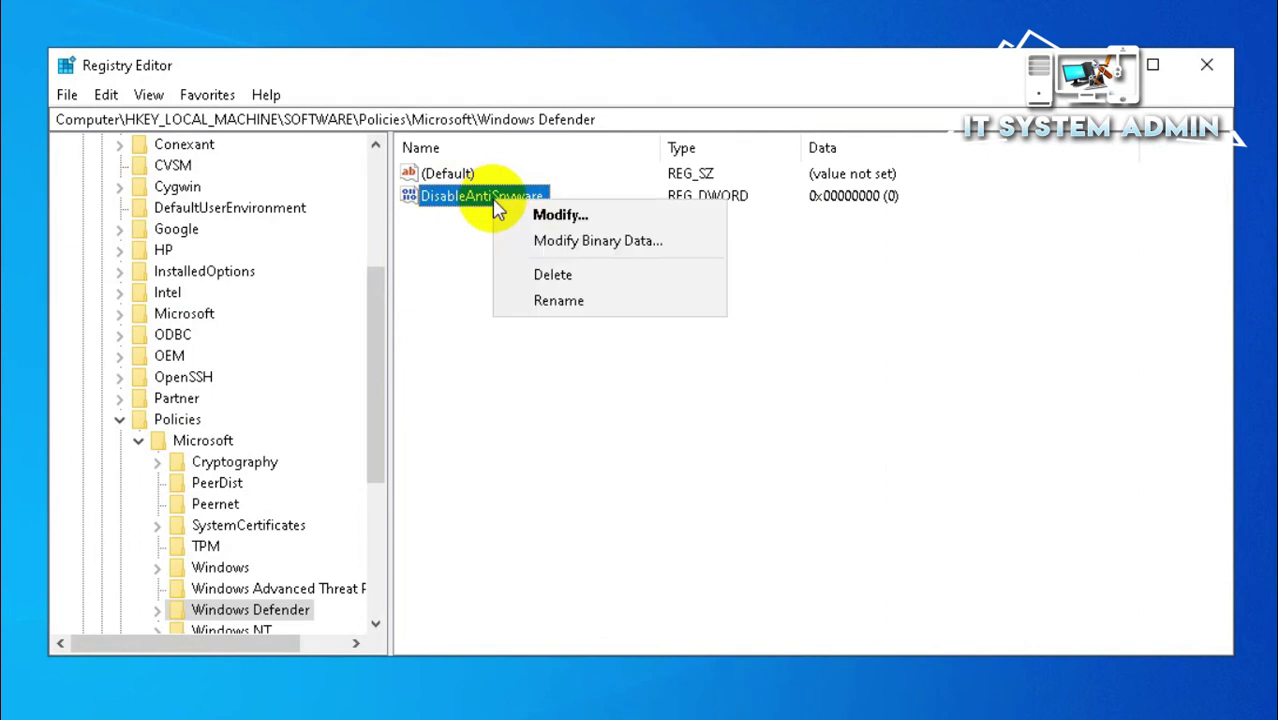
click(548, 276)
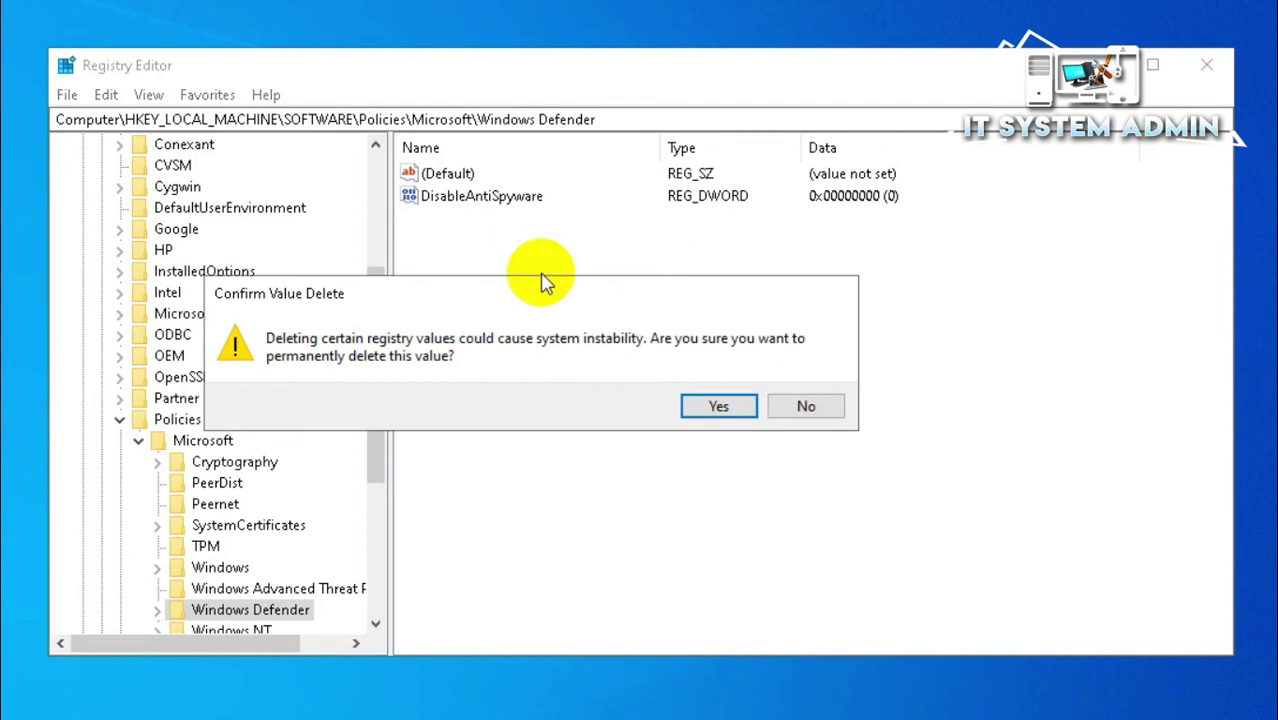
click(704, 410)
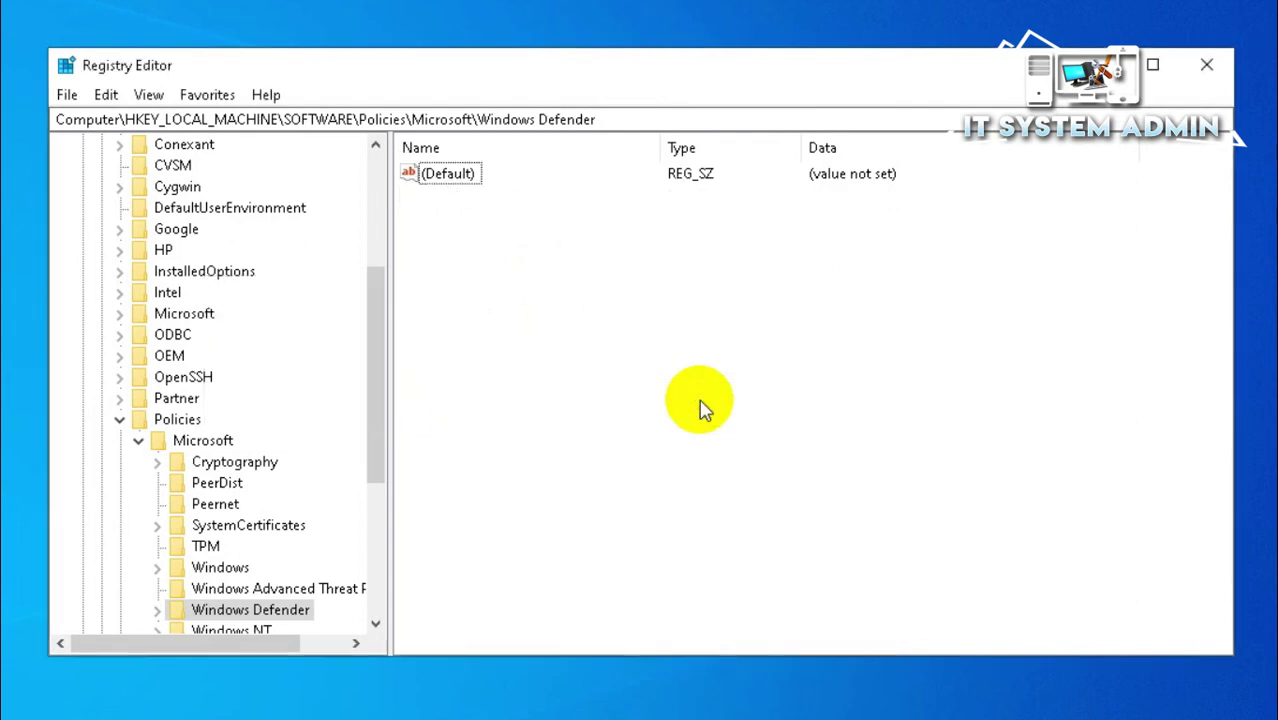
click(703, 406)
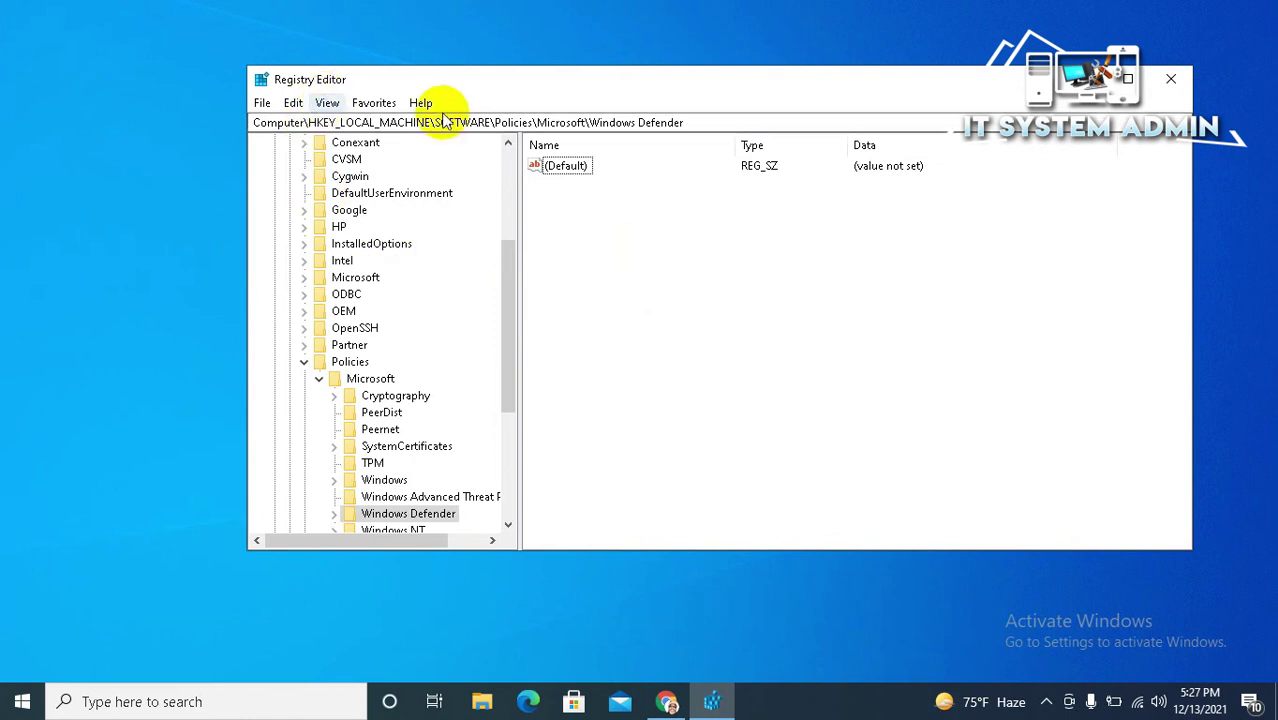
click(1178, 80)
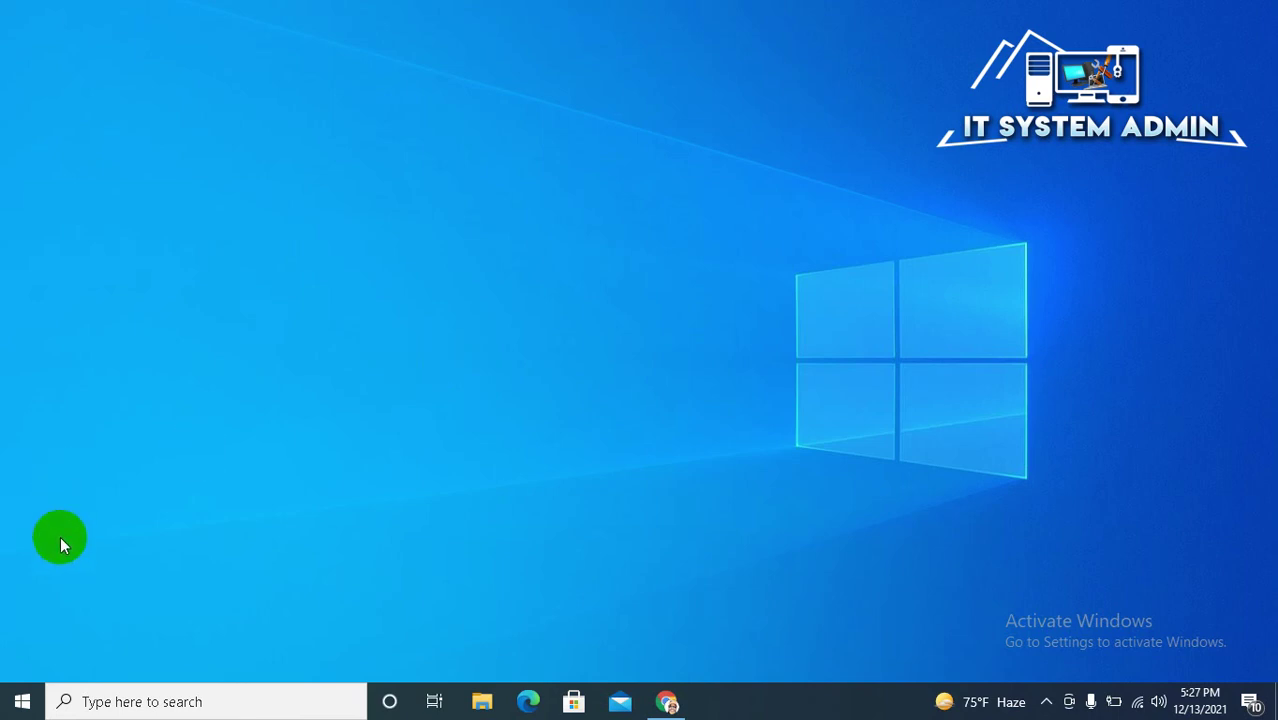
click(23, 704)
mouse_move(23, 662)
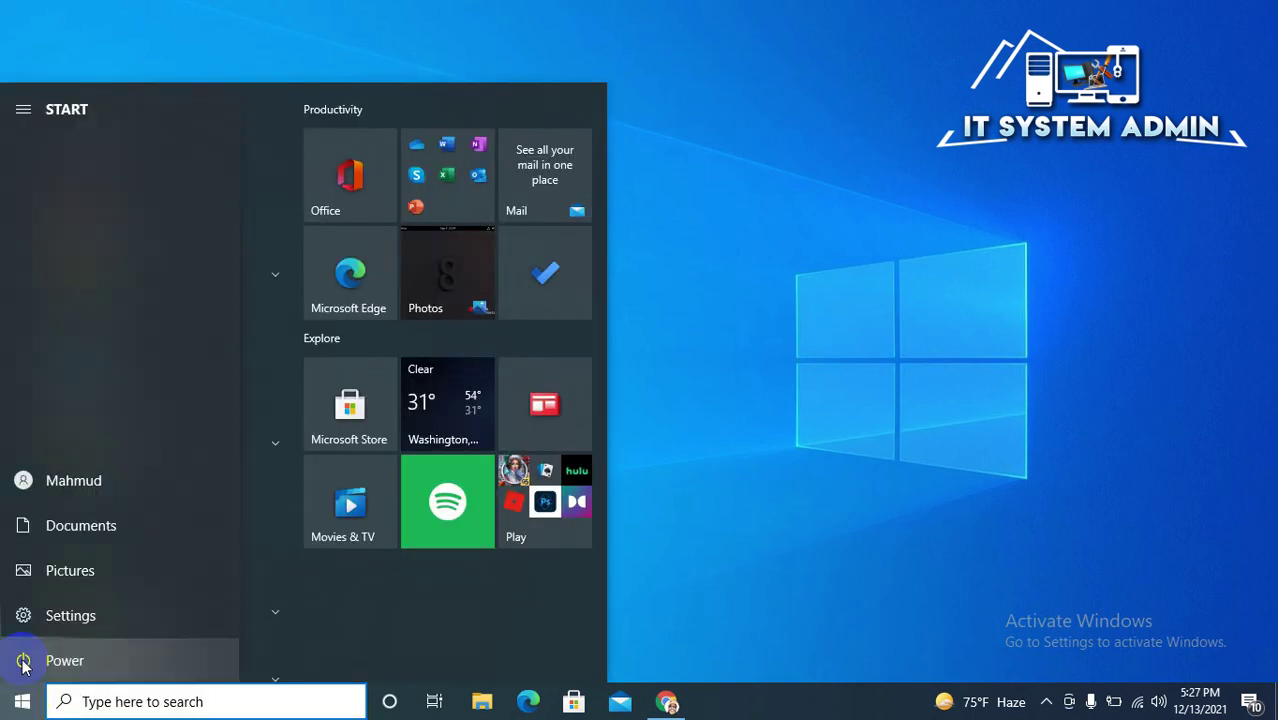
click(23, 662)
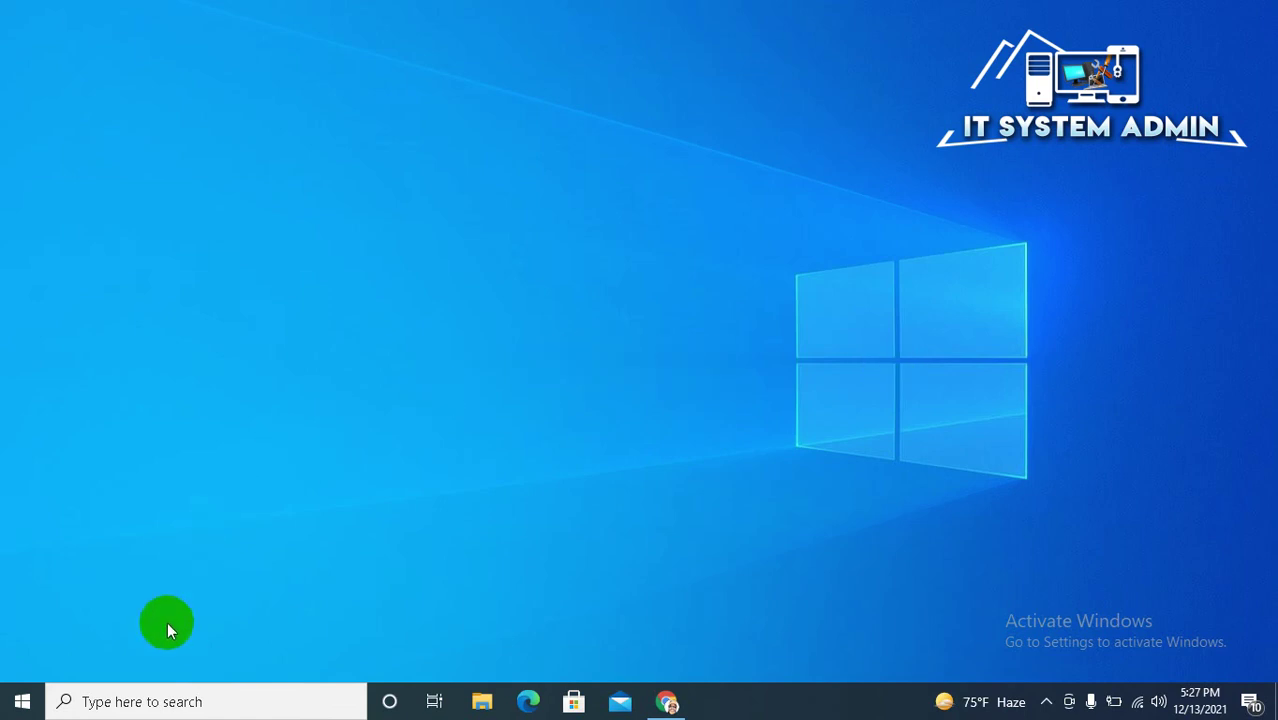
Open Virus & threat protection in Windows Security through the Update & Security settings
click(22, 701)
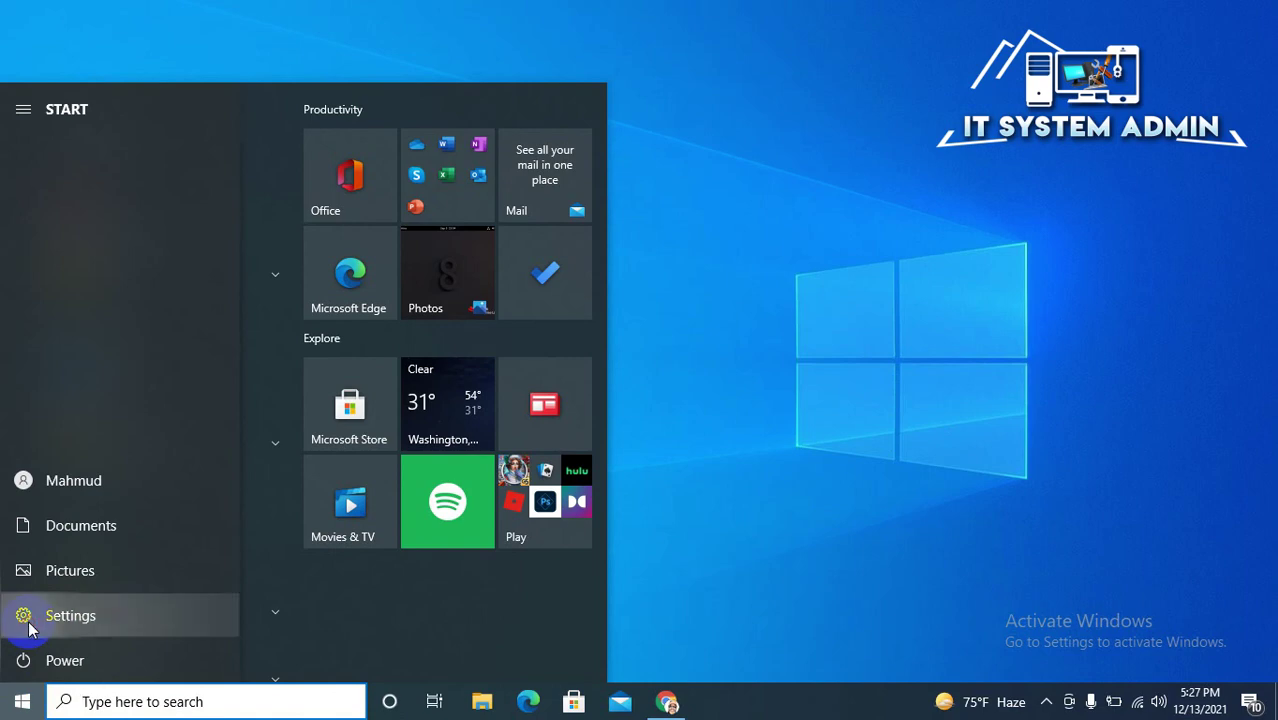
click(25, 617)
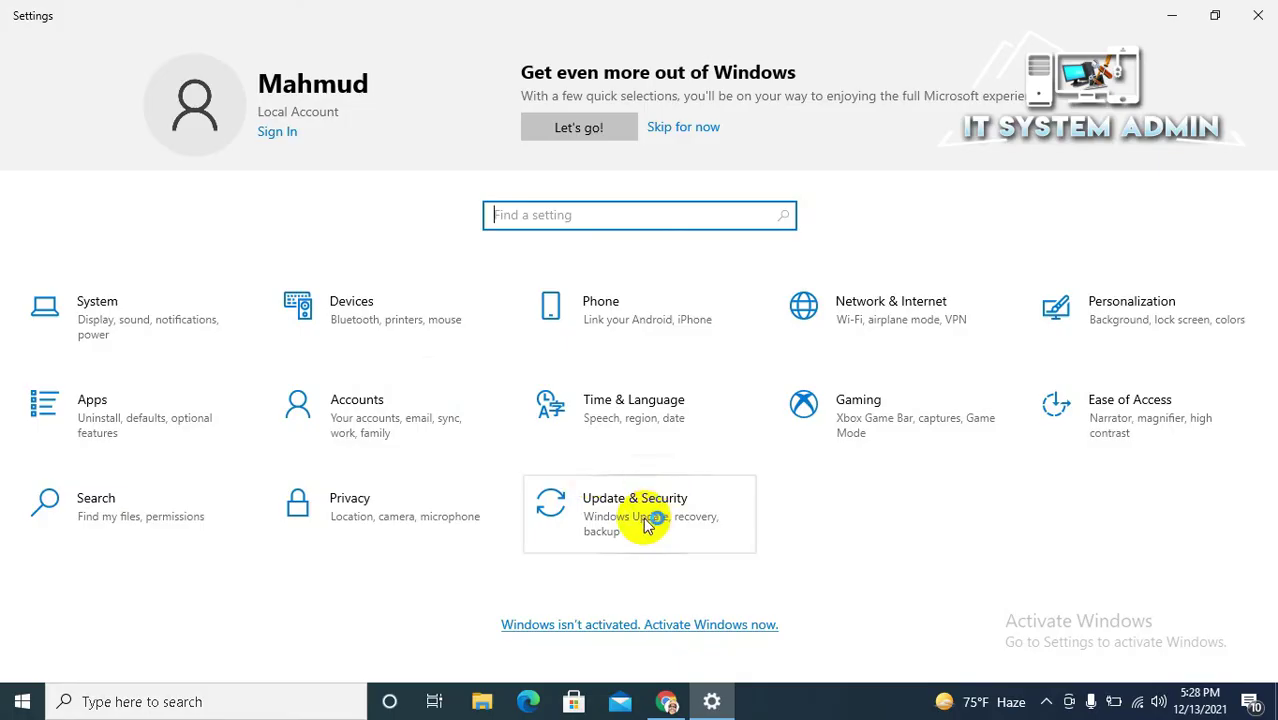
click(643, 517)
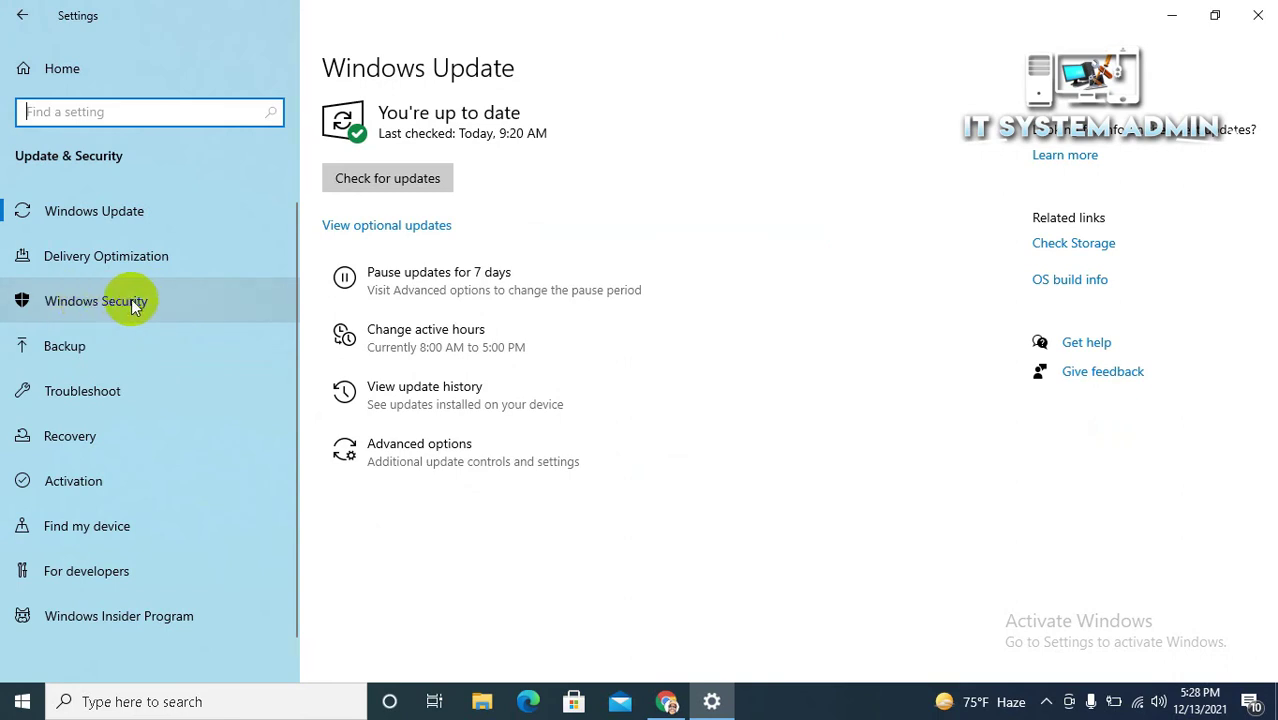
click(133, 305)
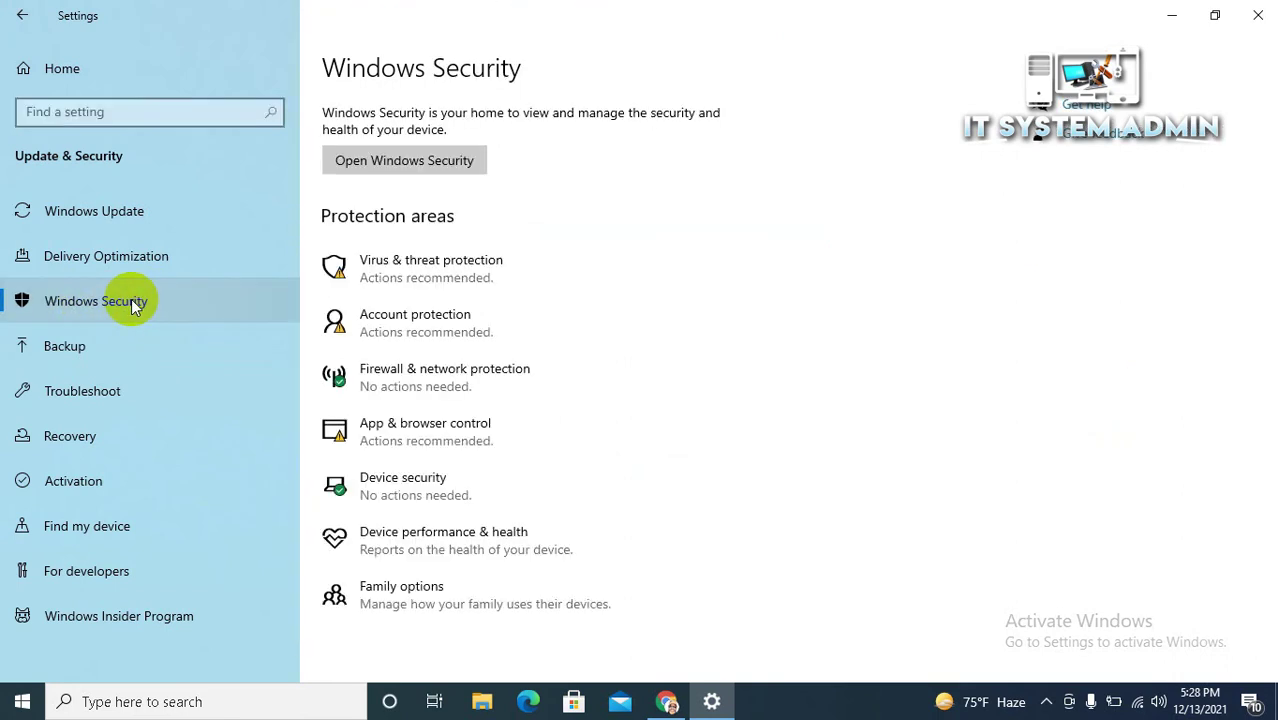
click(449, 266)
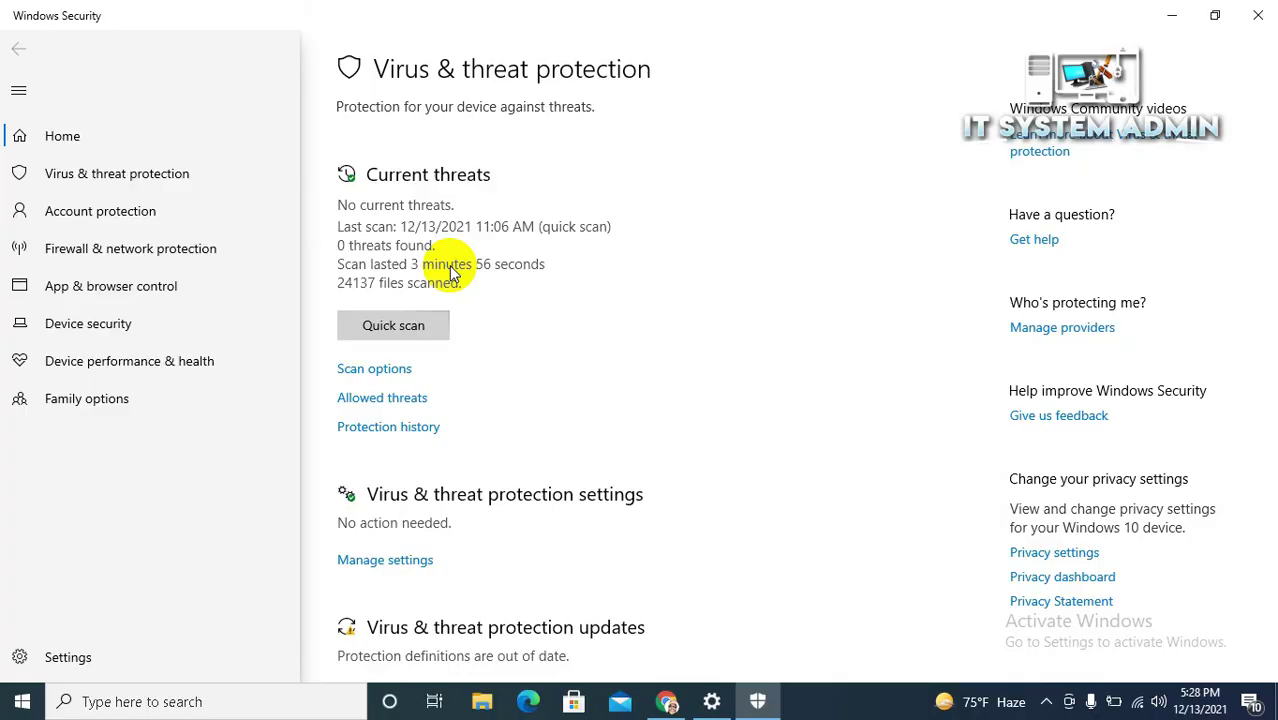
Start a quick virus scan, leaving Windows Security minimized and Settings closed
click(391, 327)
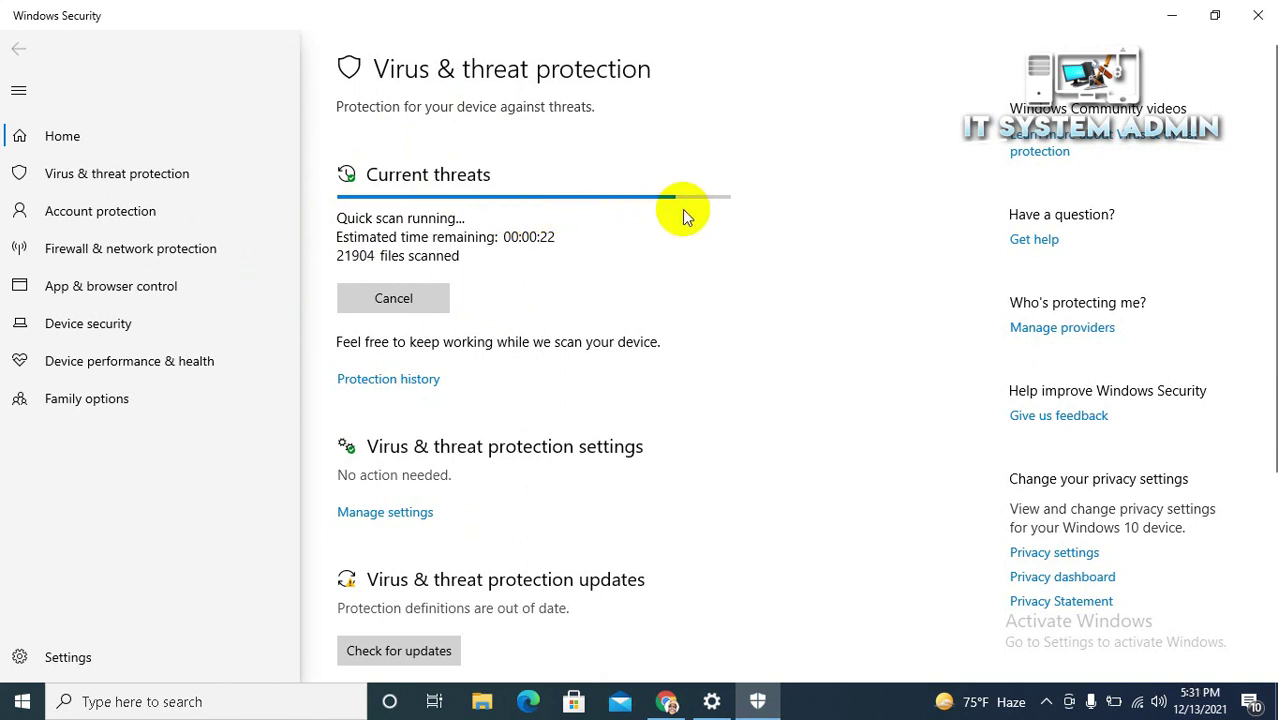
click(1175, 20)
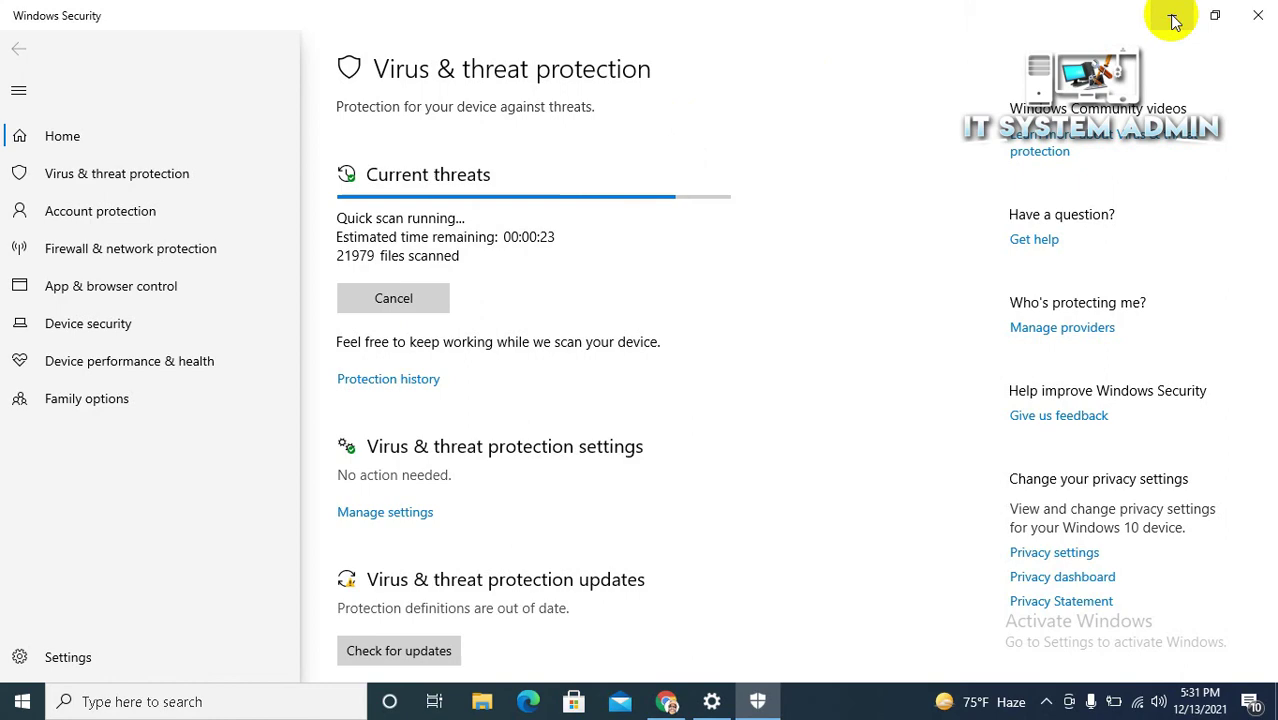
click(1258, 14)
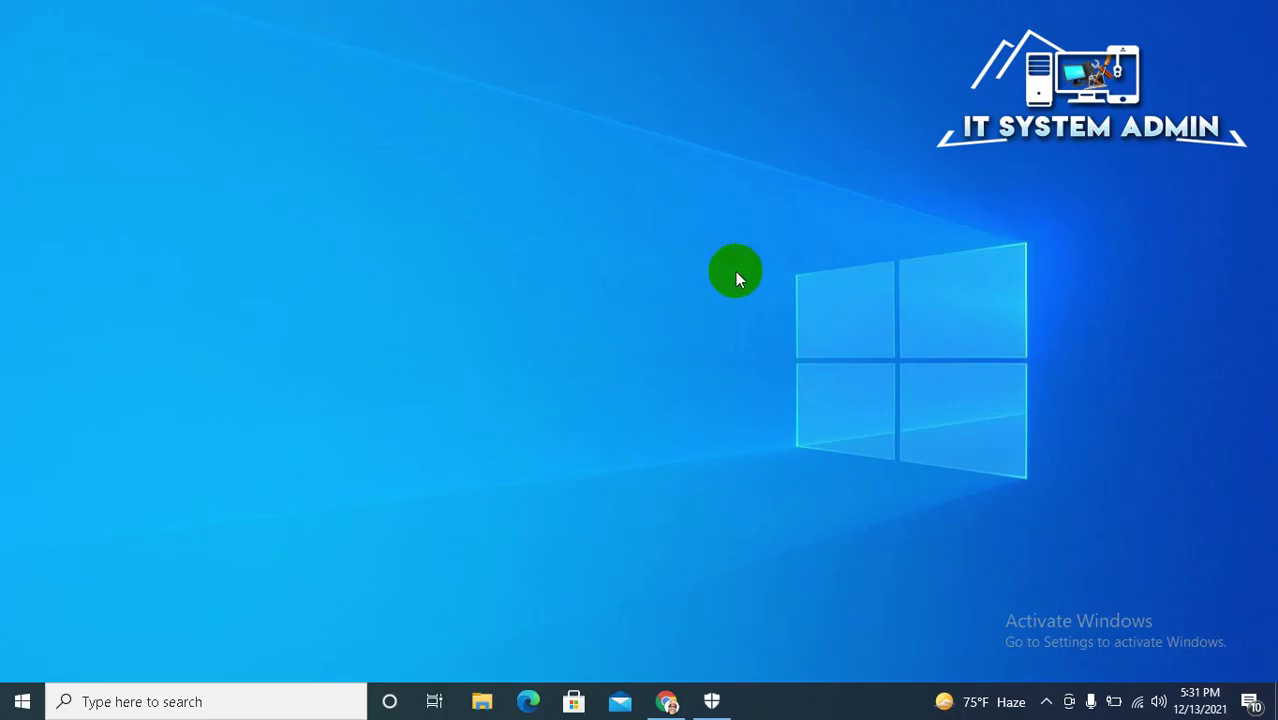